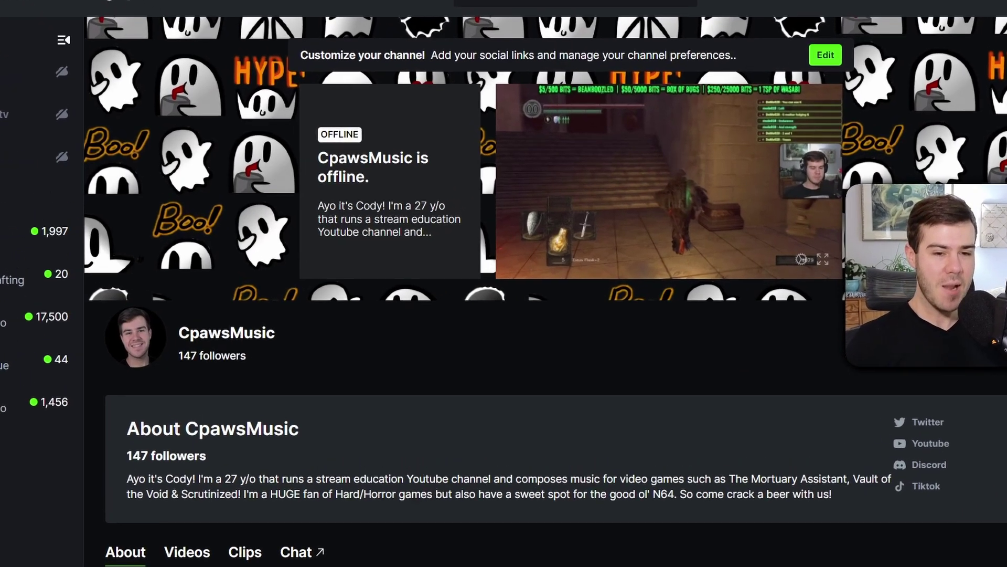
# Open the Emotes page under Community in Kick's creator dashboard via the avatar menu
pyautogui.click(988, 20)
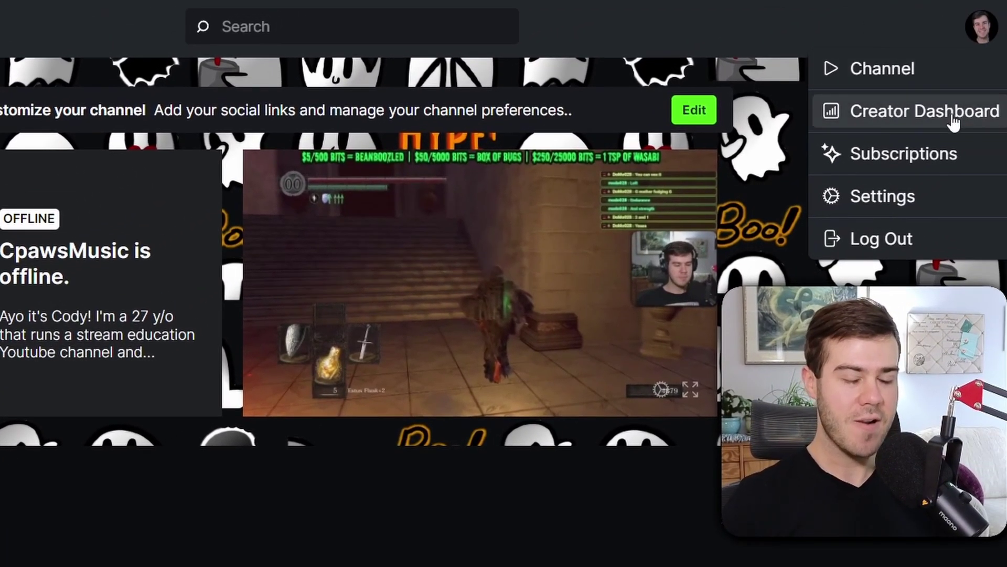
pyautogui.click(954, 120)
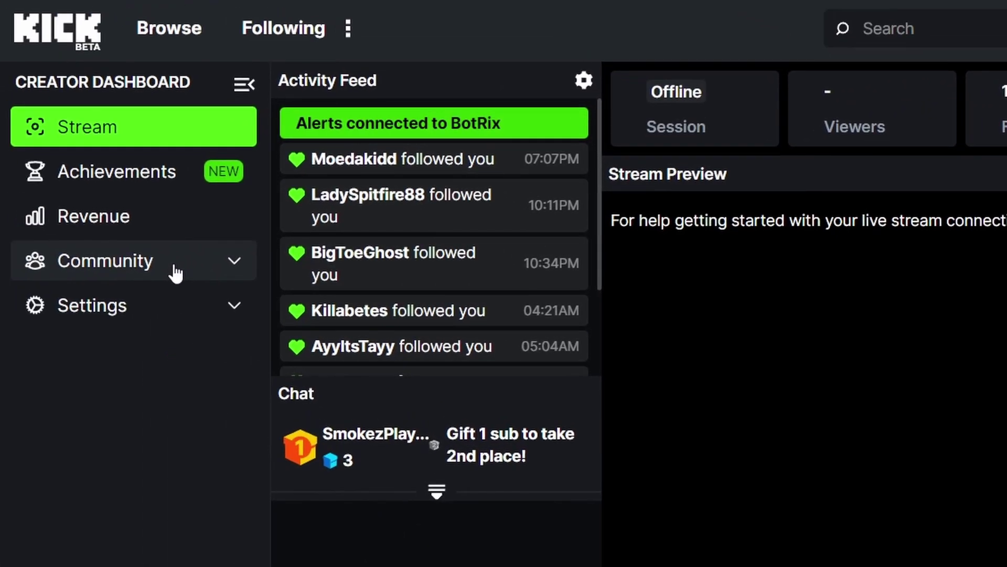
pyautogui.click(104, 159)
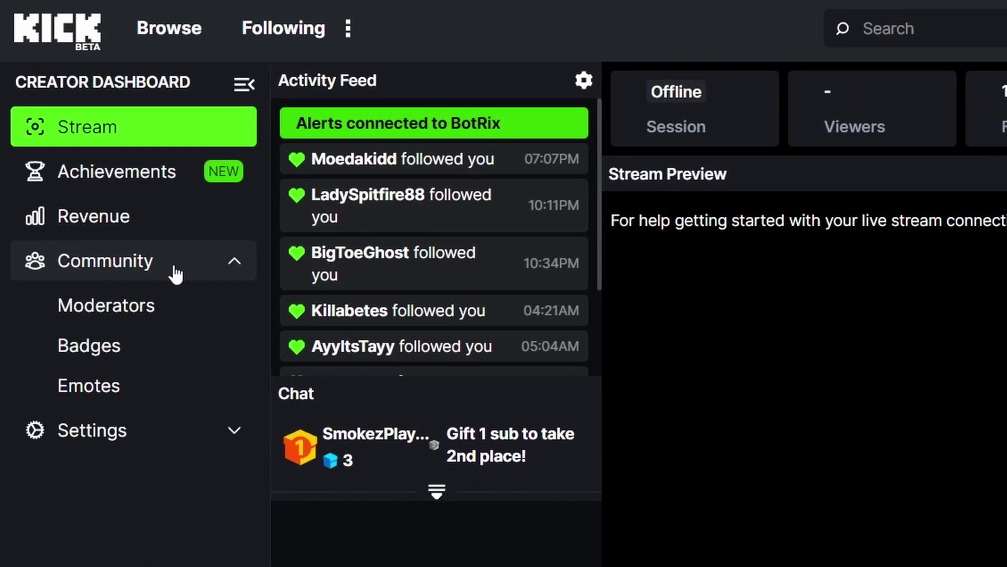
pyautogui.click(112, 386)
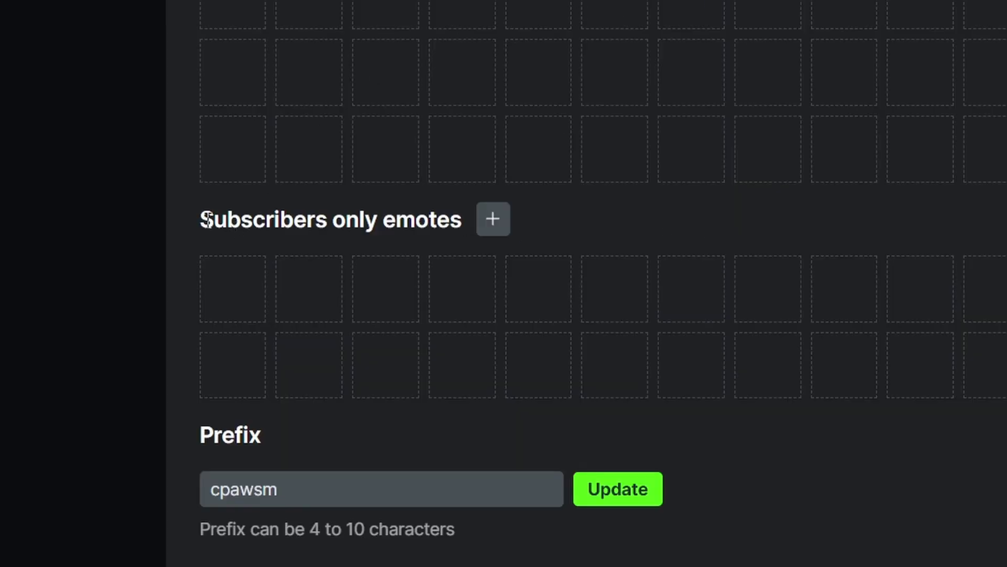
# Highlight the empty Subscribers only emotes heading on the Emotes page
pyautogui.moveTo(207, 219); pyautogui.dragTo(383, 219)
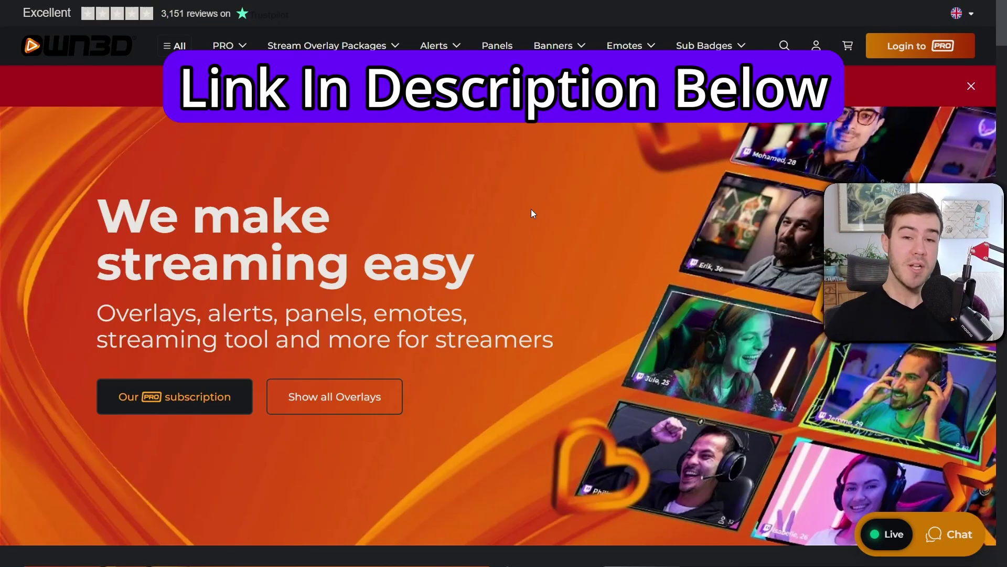
# Open the Emote Maker page and browse its example characters, including the dog, calico cat and red-haired girl
pyautogui.moveTo(646, 52)
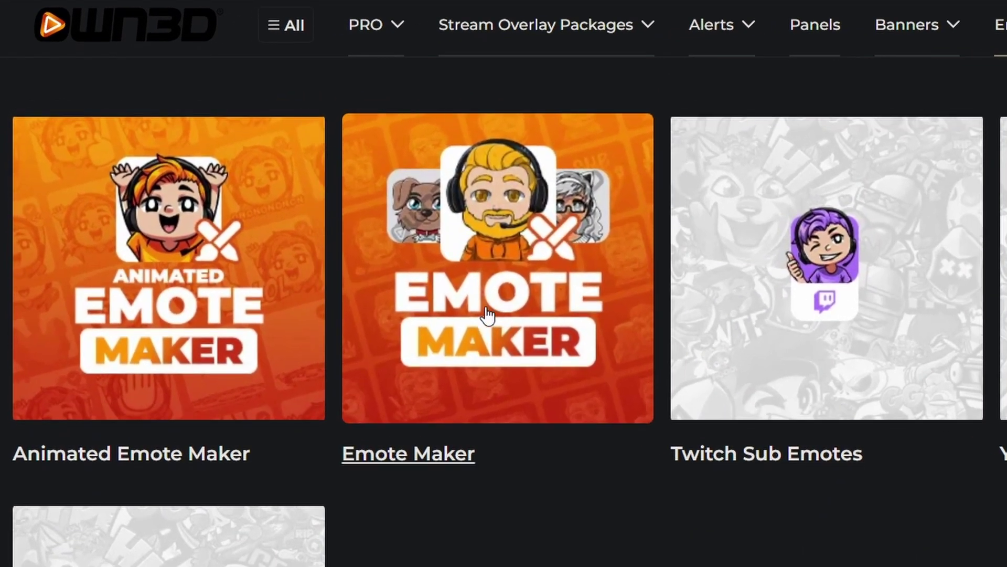
pyautogui.click(488, 315)
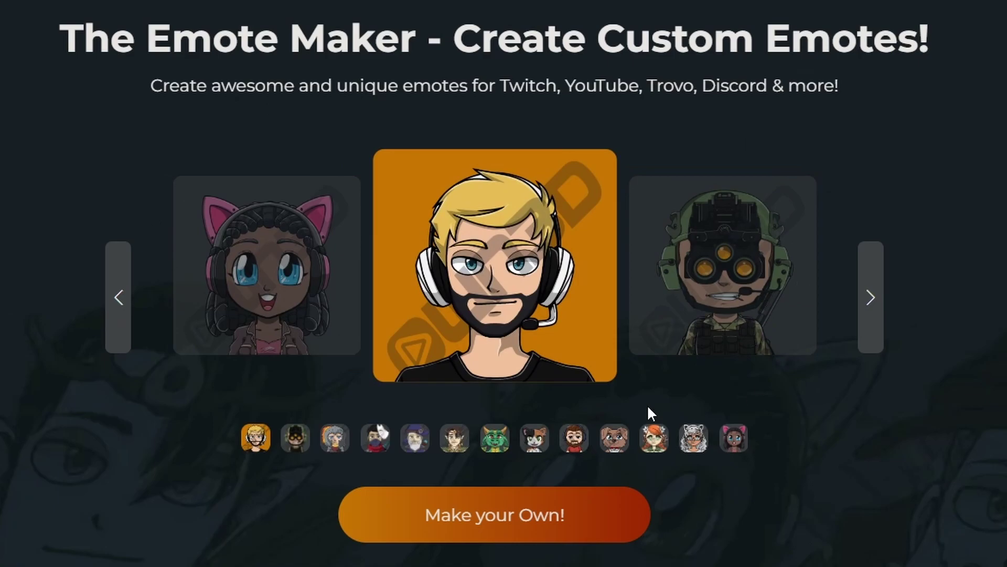
pyautogui.click(871, 315)
pyautogui.click(128, 332)
pyautogui.click(132, 333)
pyautogui.click(130, 333)
pyautogui.click(130, 332)
pyautogui.click(130, 333)
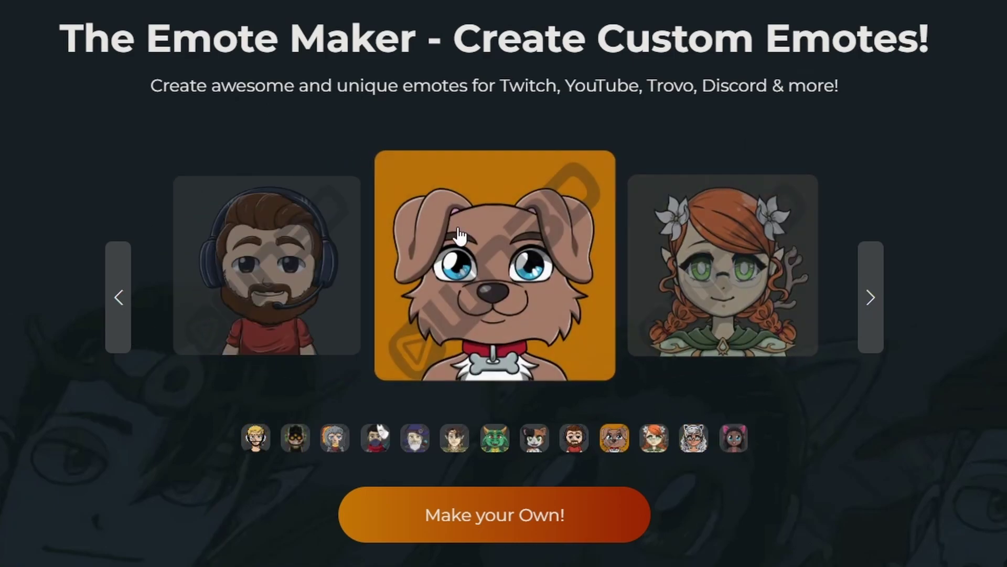
pyautogui.click(531, 439)
pyautogui.click(658, 438)
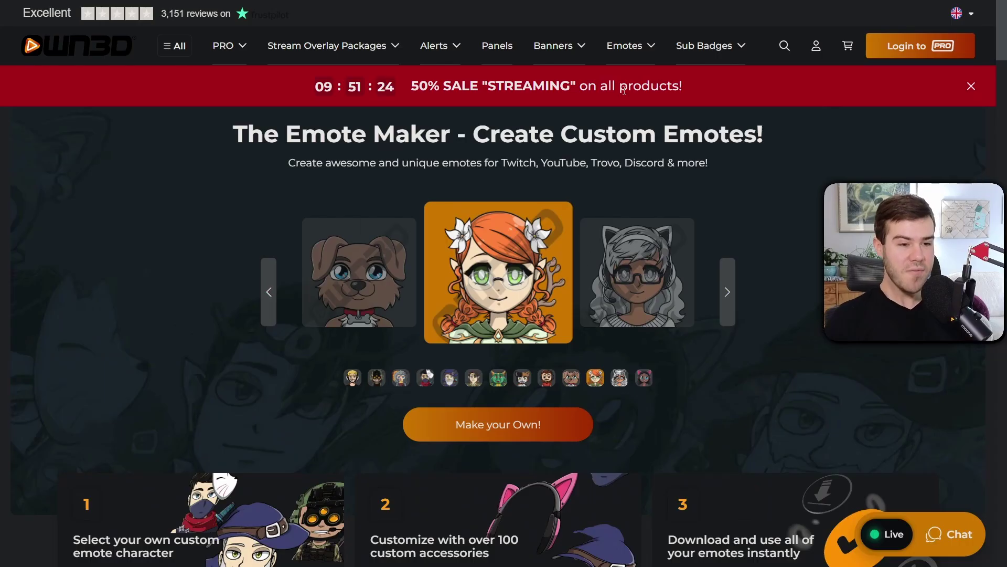
# Open the Animated Emote Maker page and step through its animated examples
pyautogui.moveTo(625, 66)
pyautogui.click(127, 198)
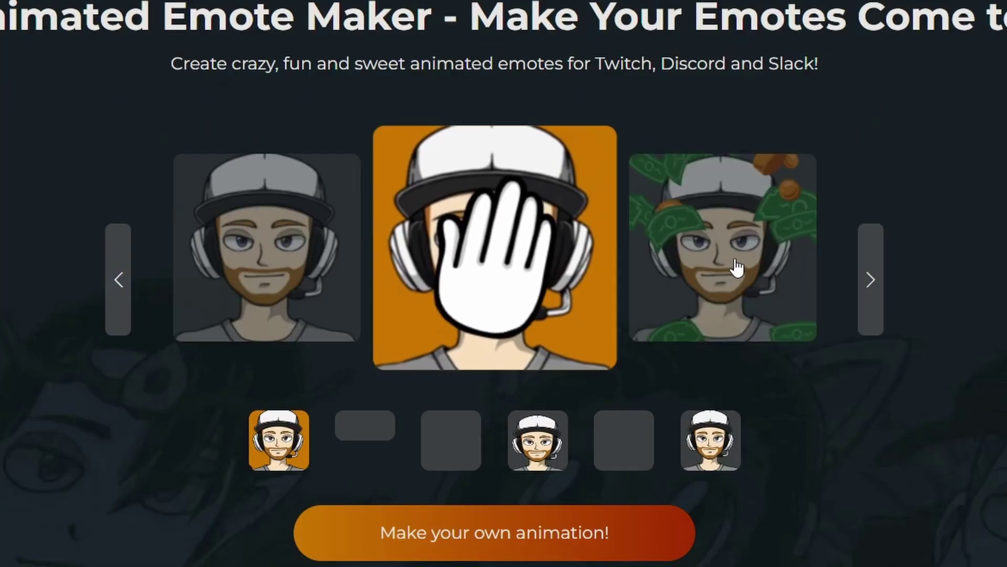
pyautogui.click(870, 280)
pyautogui.click(870, 281)
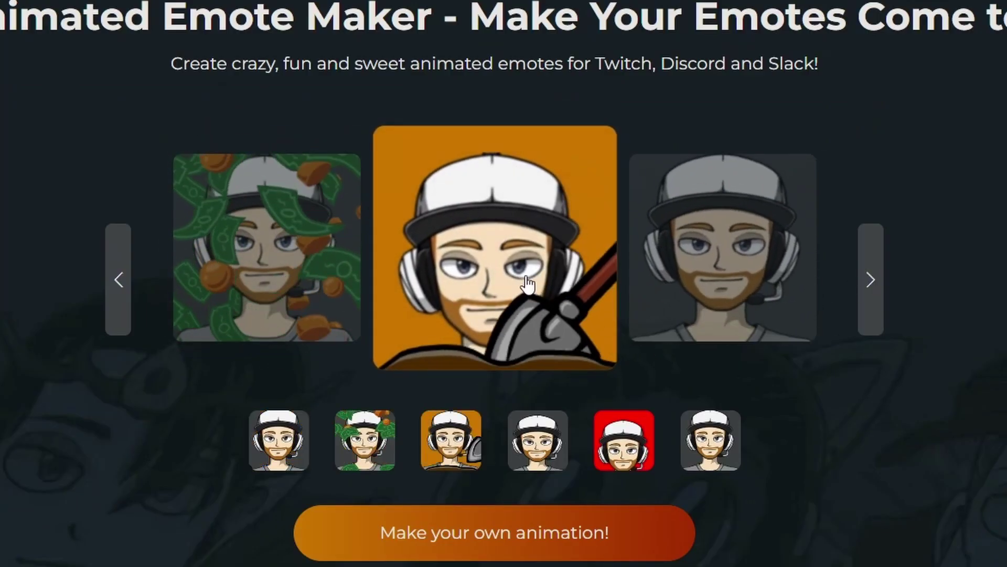
pyautogui.click(881, 304)
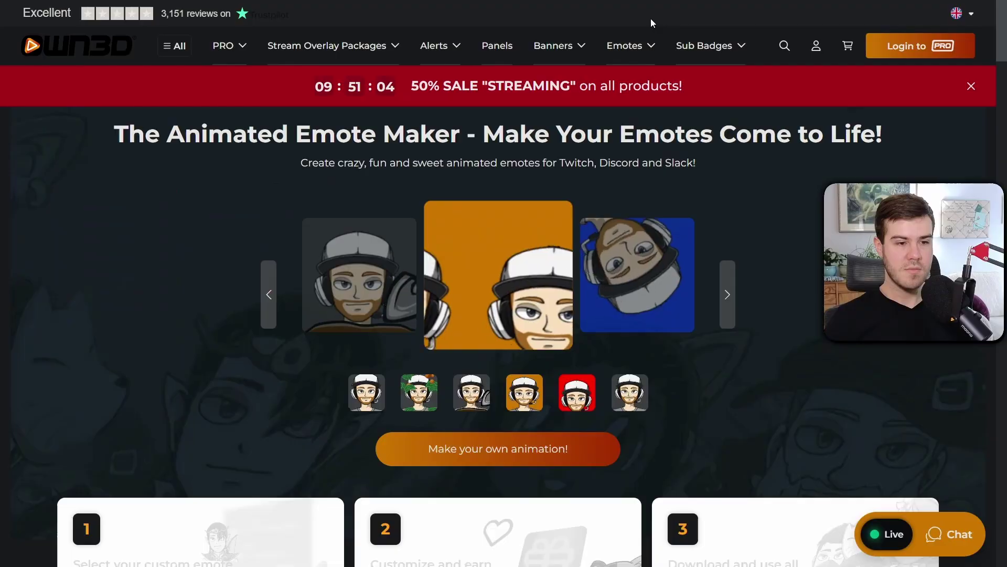
# Scroll the Twitch Sub Emotes catalogue and open the Whale-Blue 8 Pack product
pyautogui.moveTo(641, 61)
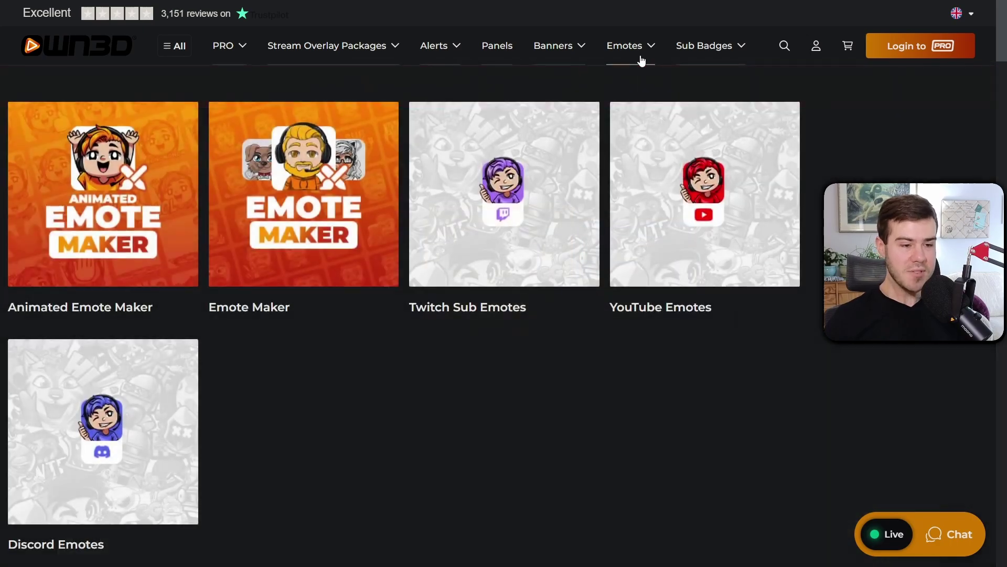
pyautogui.click(532, 200)
pyautogui.scroll(-5, 536, 189)
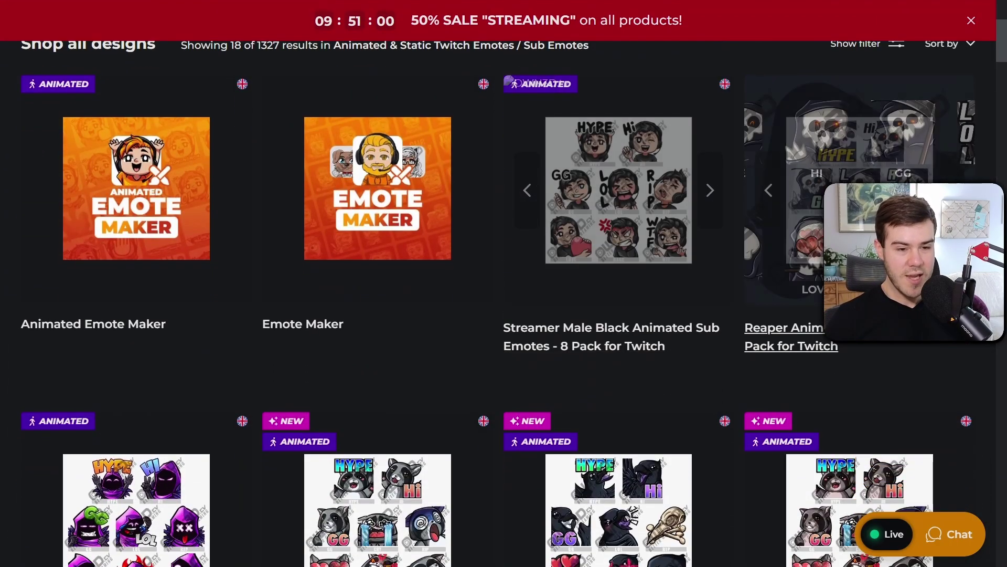
pyautogui.scroll(-1, 812, 191)
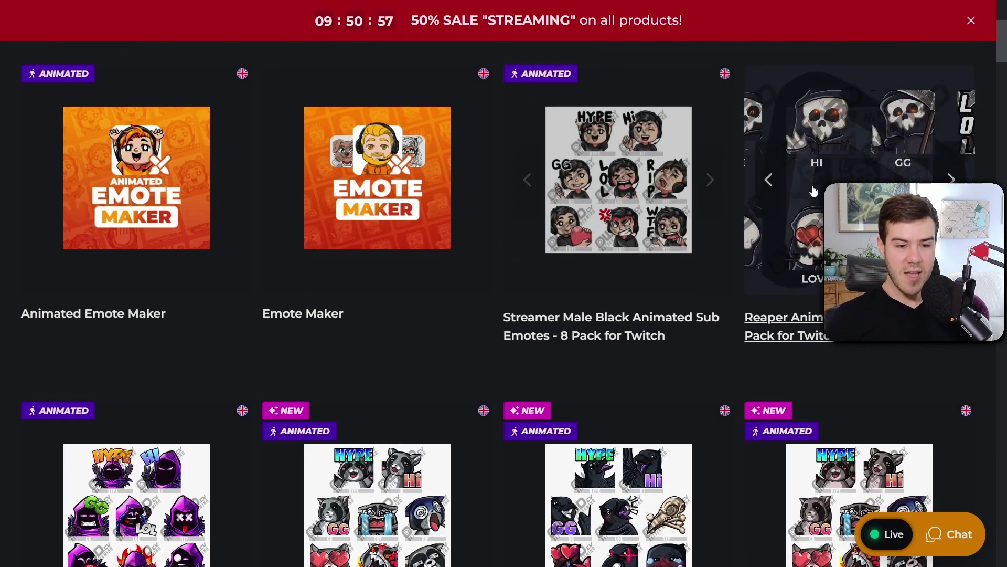
pyautogui.scroll(-8, 547, 216)
pyautogui.scroll(-4, 547, 216)
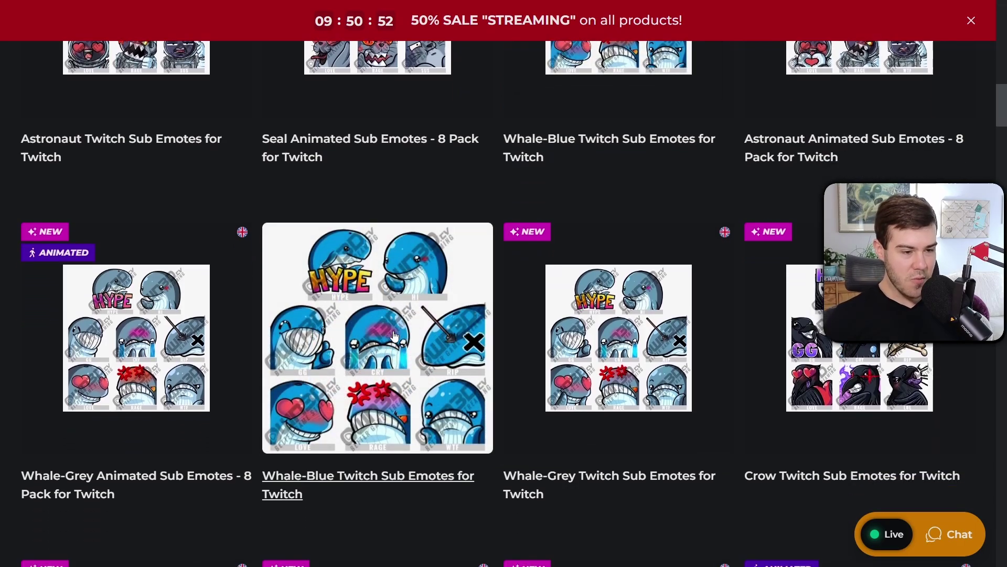
pyautogui.click(393, 335)
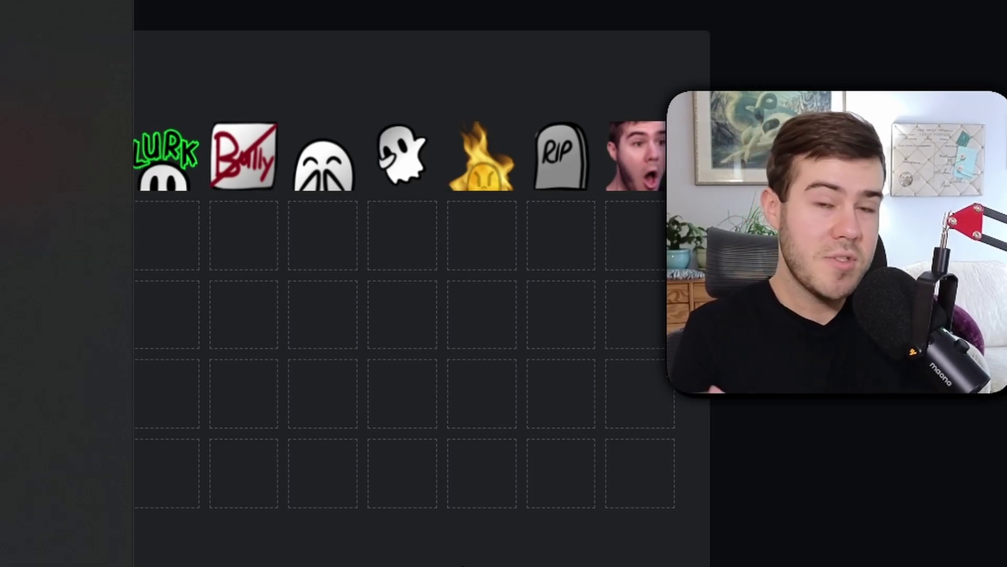
# Launch Windows Camera, switch to the other webcam, and open the new photo's folder
pyautogui.press('super')
pyautogui.write('camera')
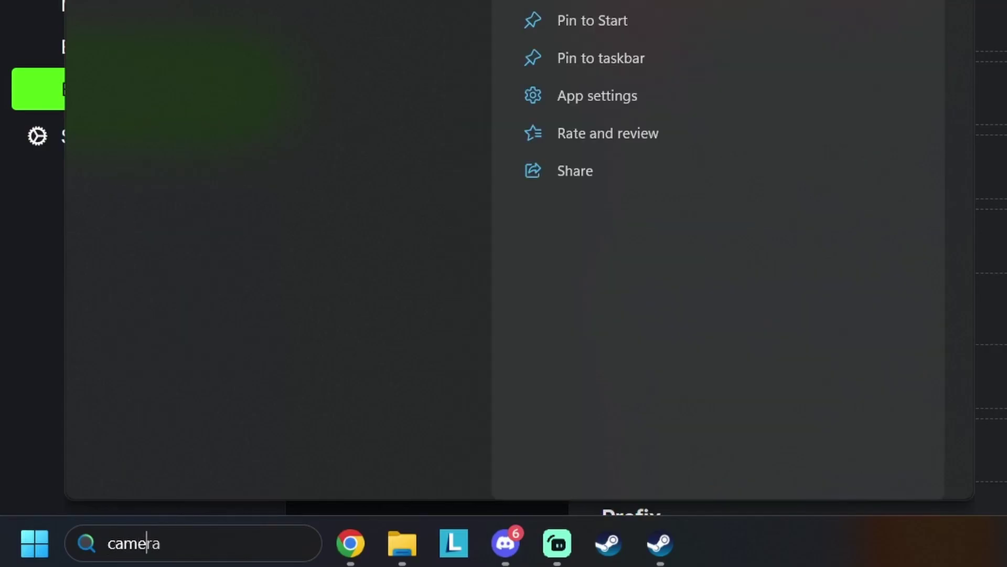
pyautogui.press('Return')
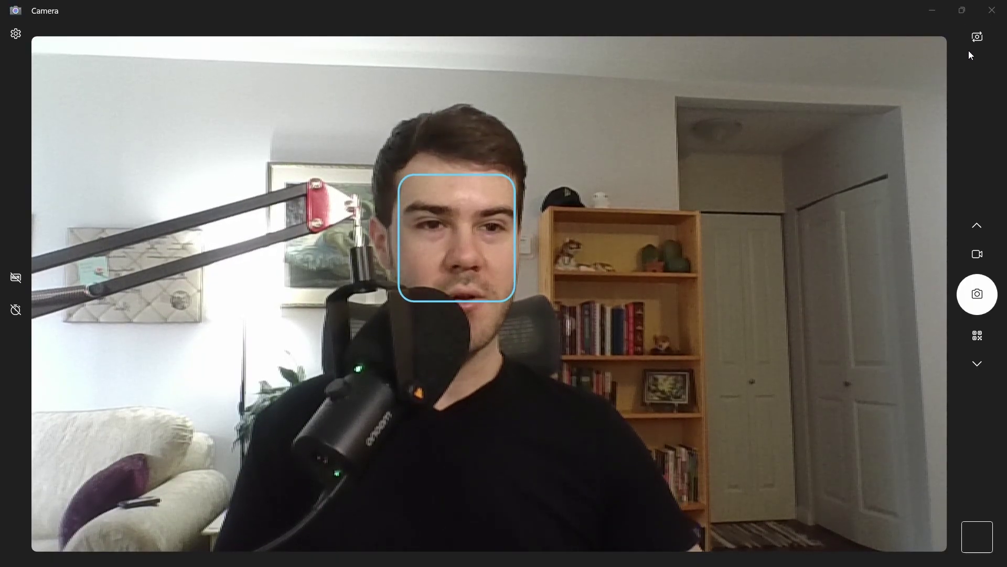
pyautogui.click(978, 37)
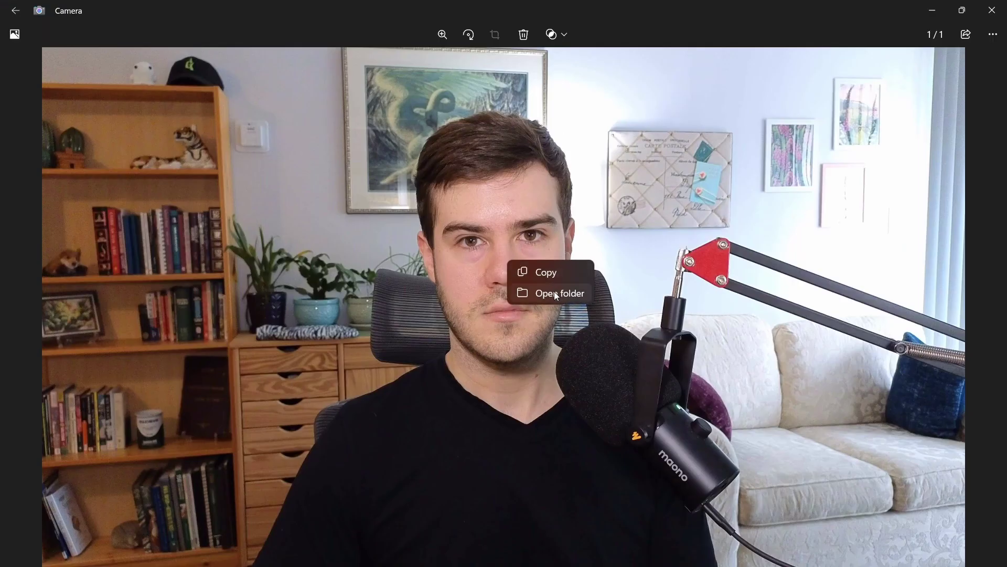
pyautogui.click(563, 301)
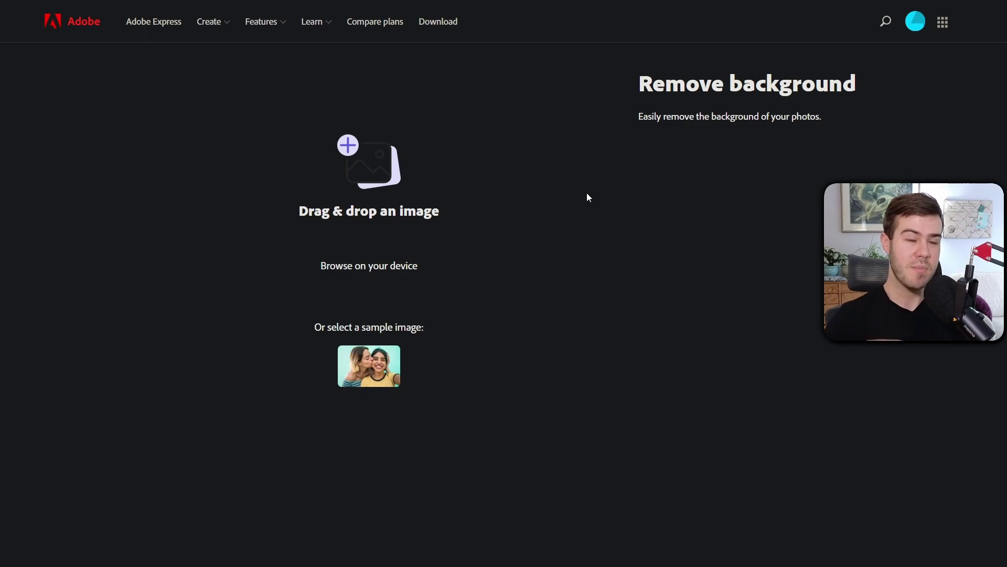
# Browse the device for the selfie photo to upload to Remove background
pyautogui.click(375, 269)
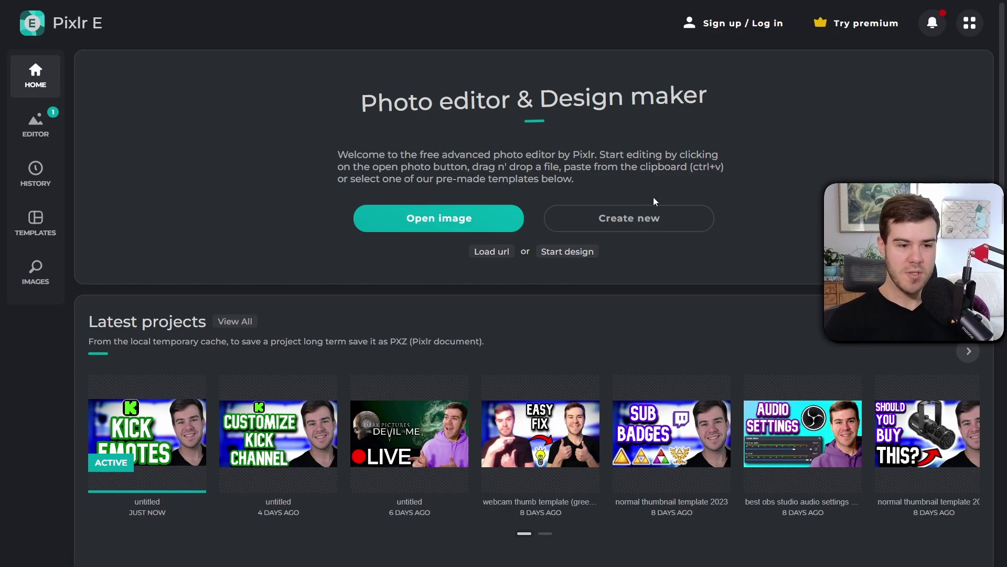
# Create a blank canvas with width 500 and height 500 pixels
pyautogui.click(649, 217)
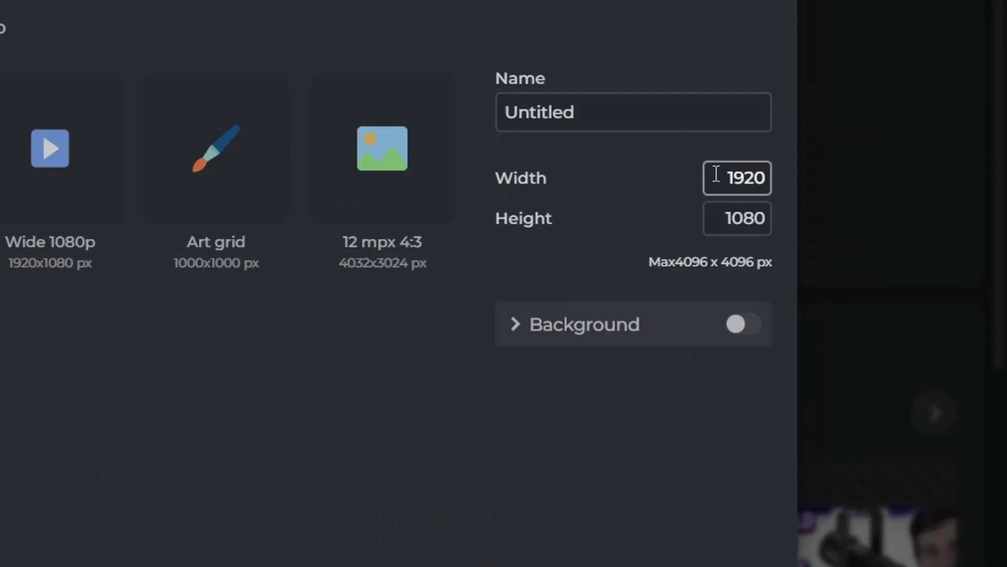
pyautogui.write('500')
pyautogui.press('Tab')
pyautogui.write('500')
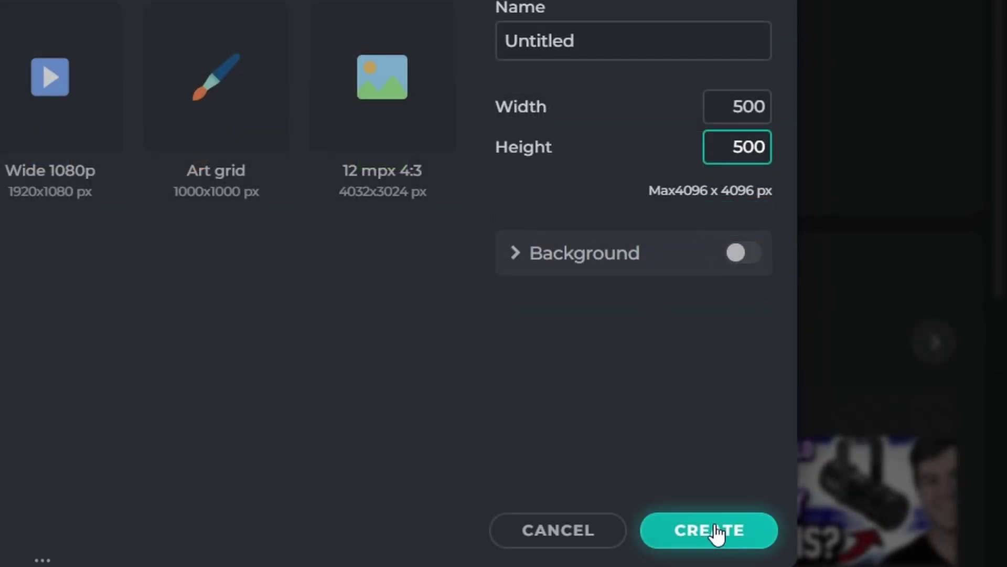
pyautogui.click(716, 531)
# Add My project (6) from Downloads to the canvas as an image layer
pyautogui.click(135, 15)
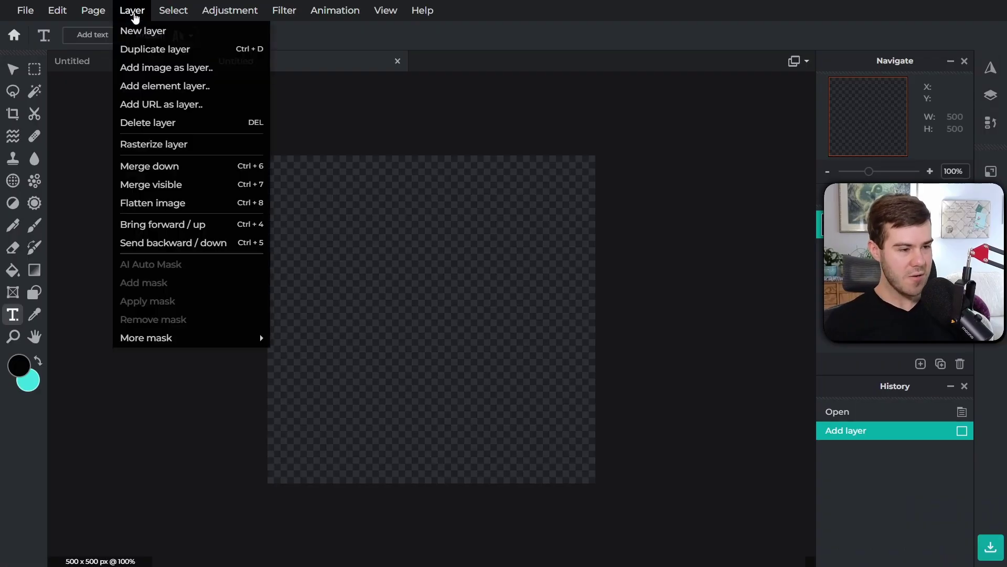
pyautogui.click(154, 70)
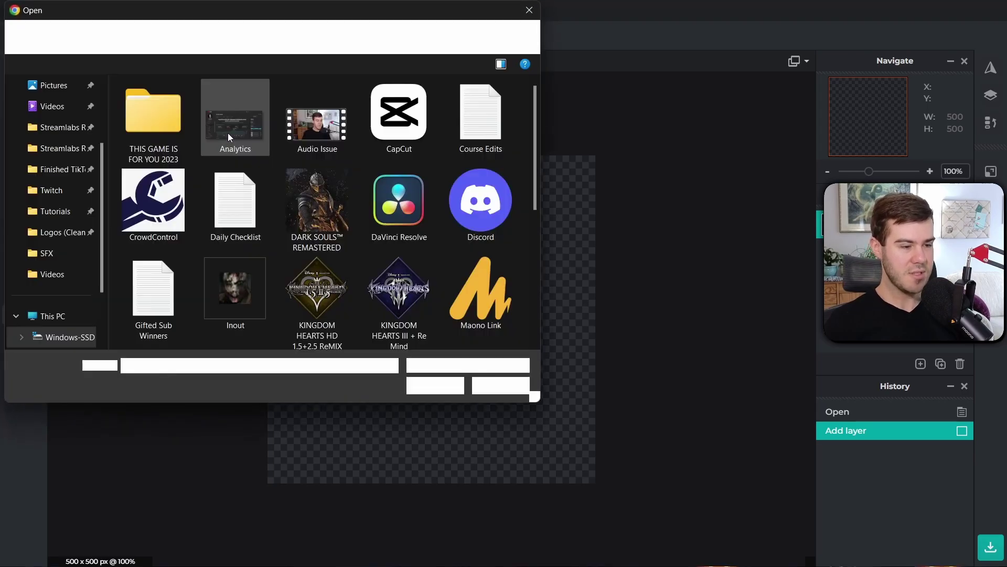
pyautogui.click(171, 153)
pyautogui.click(439, 388)
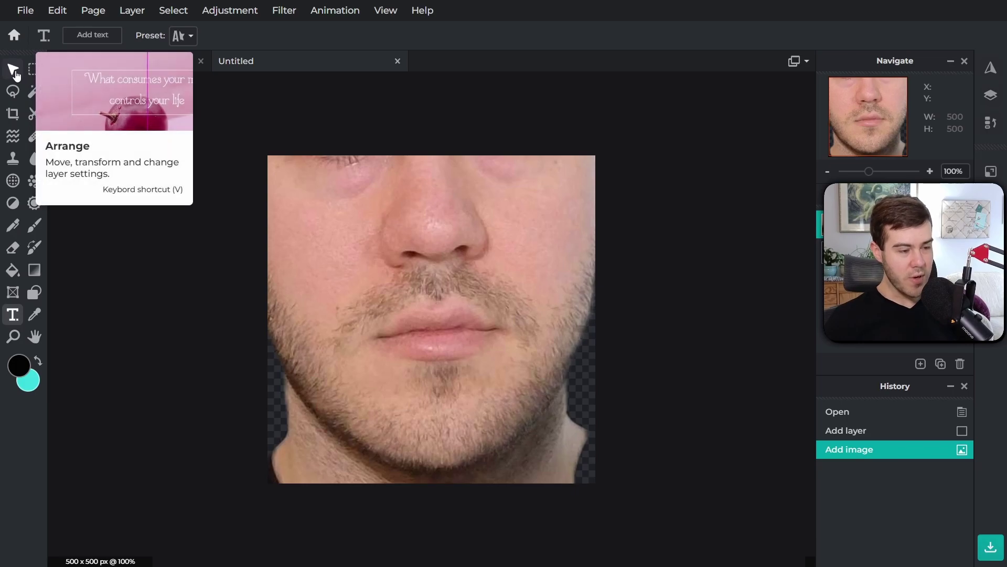
# Drag the photo so the face fills the canvas, then zoom out
pyautogui.click(14, 69)
pyautogui.moveTo(397, 252); pyautogui.dragTo(418, 301)
pyautogui.scroll(-4, 417, 273)
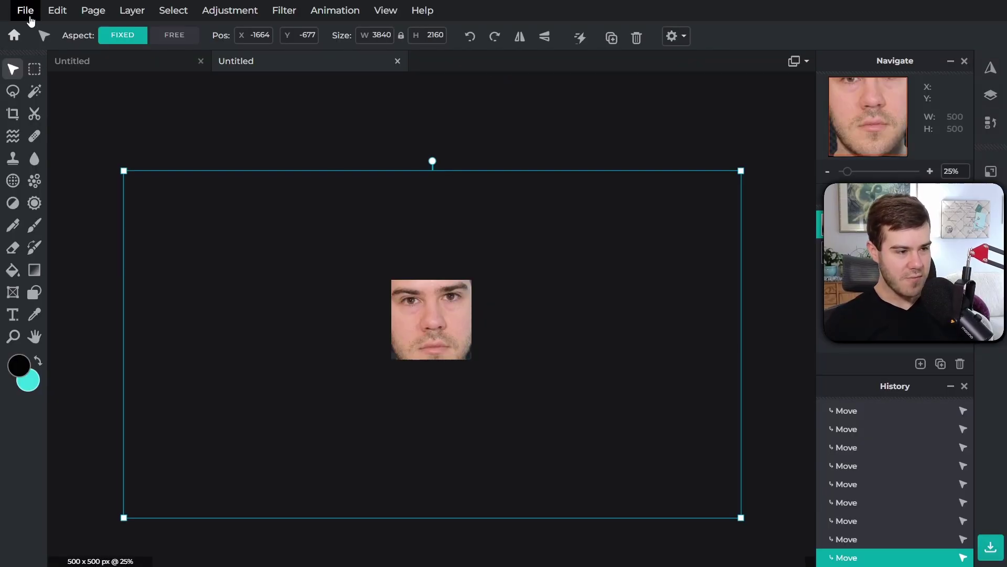
# Save the image as a transparent PNG named 'cpawsmStart' in Downloads
pyautogui.click(26, 11)
pyautogui.click(51, 126)
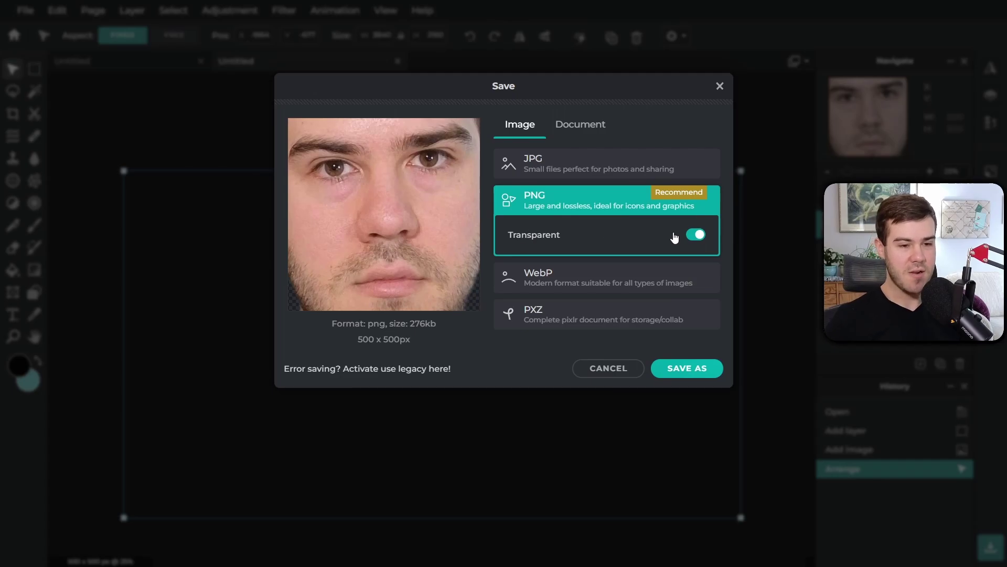
pyautogui.click(686, 368)
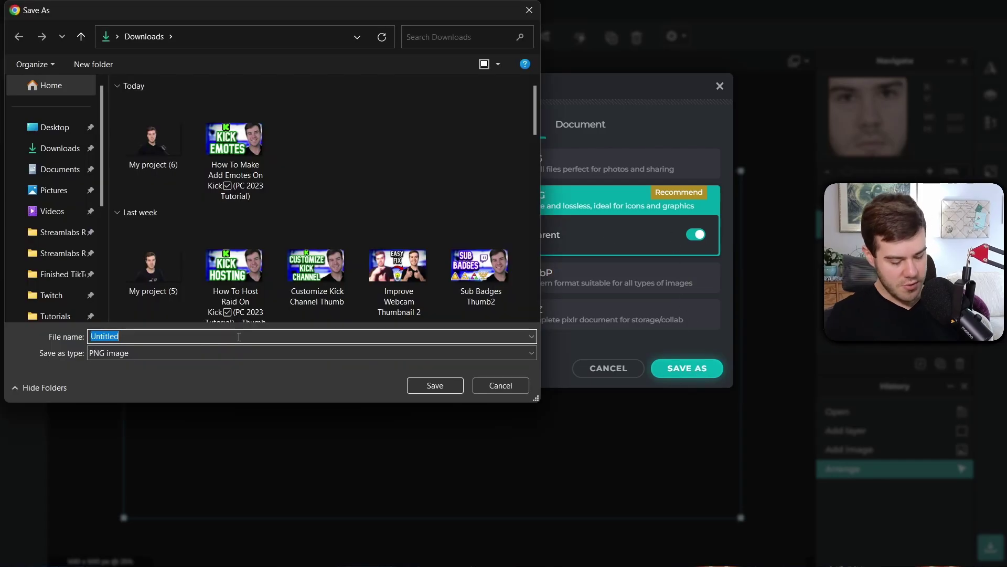
pyautogui.write('cpawsmSta')
pyautogui.write('rt')
pyautogui.click(452, 387)
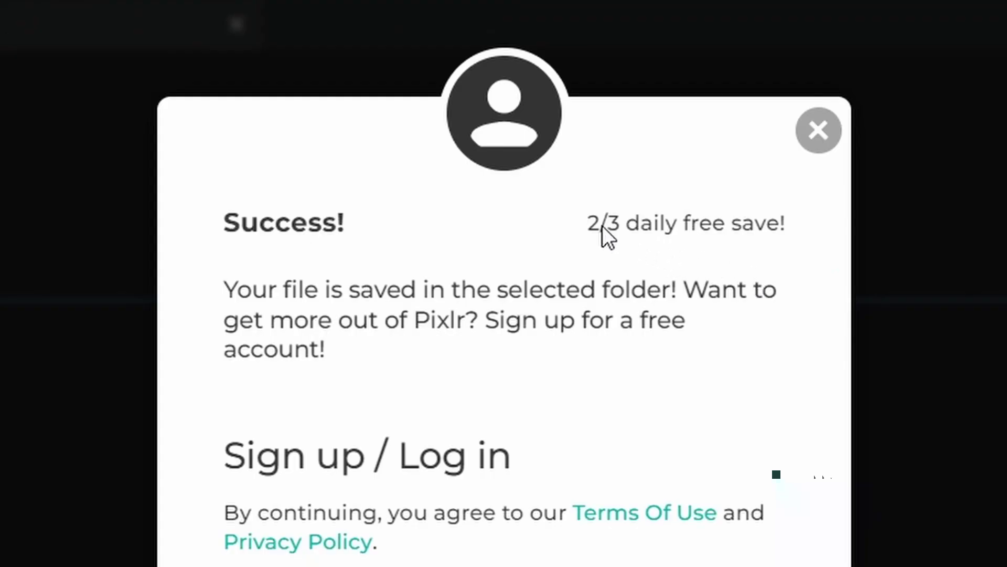
# Shrink the photo layer from its corner and re-centre it so the whole face fits
pyautogui.click(818, 132)
pyautogui.moveTo(126, 169); pyautogui.dragTo(310, 276)
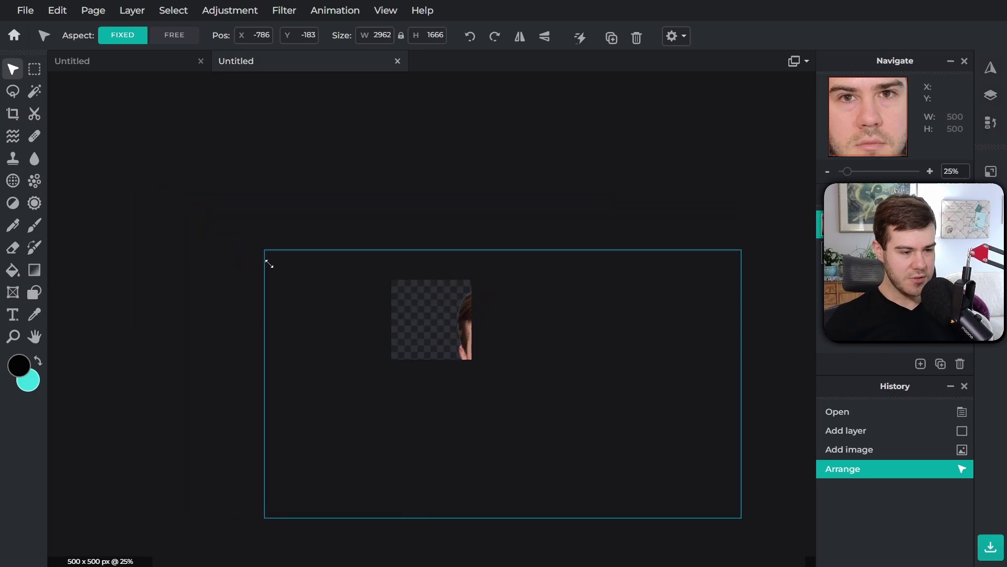
pyautogui.moveTo(533, 416); pyautogui.dragTo(442, 360)
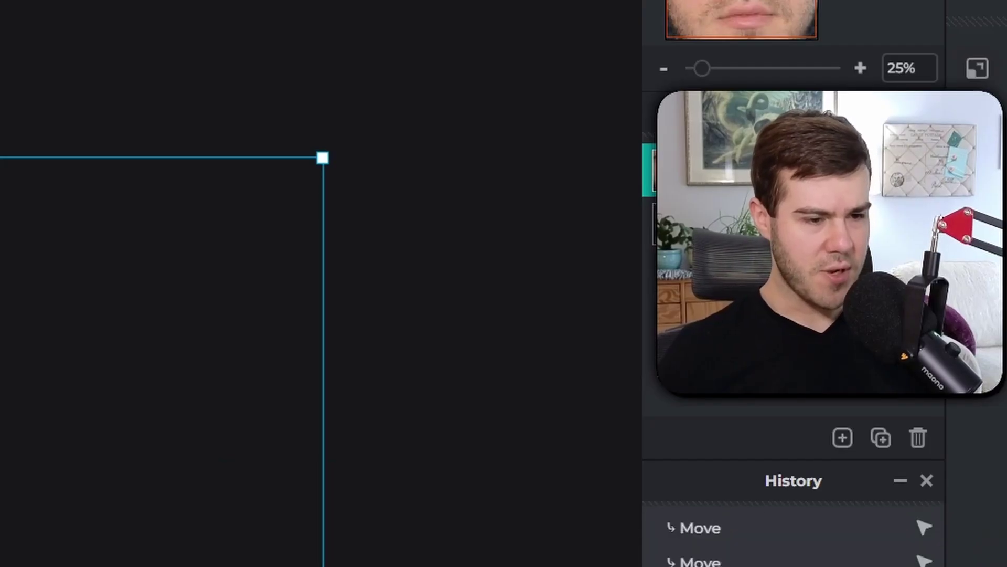
# Bring up the Save options again for the resized image
pyautogui.click(25, 11)
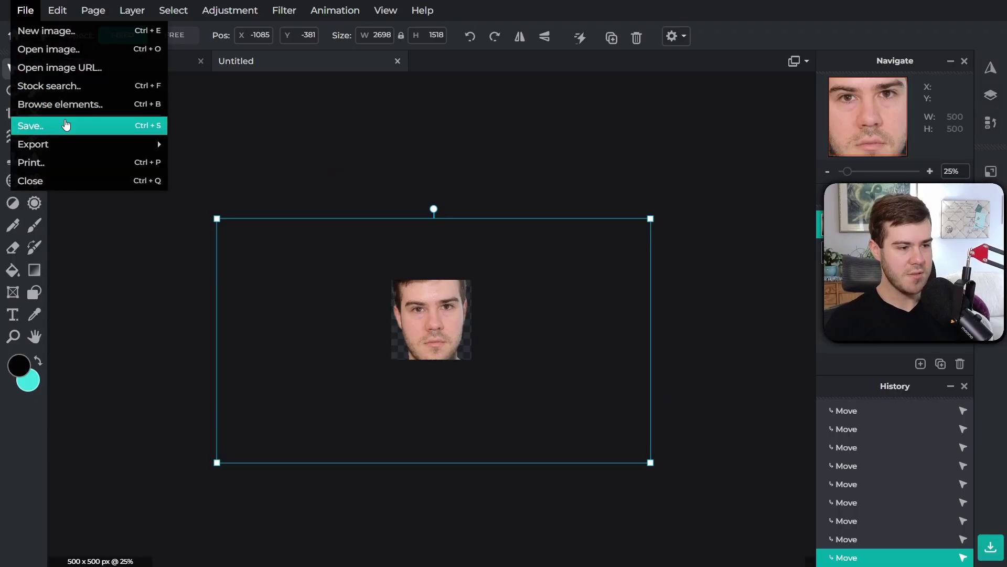
pyautogui.click(66, 125)
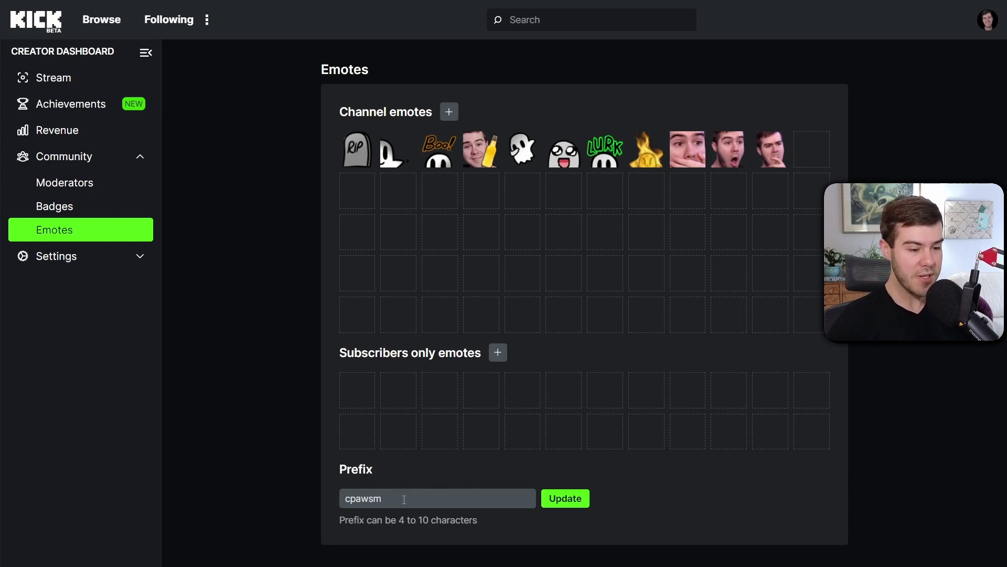
pyautogui.moveTo(404, 498); pyautogui.dragTo(294, 504)
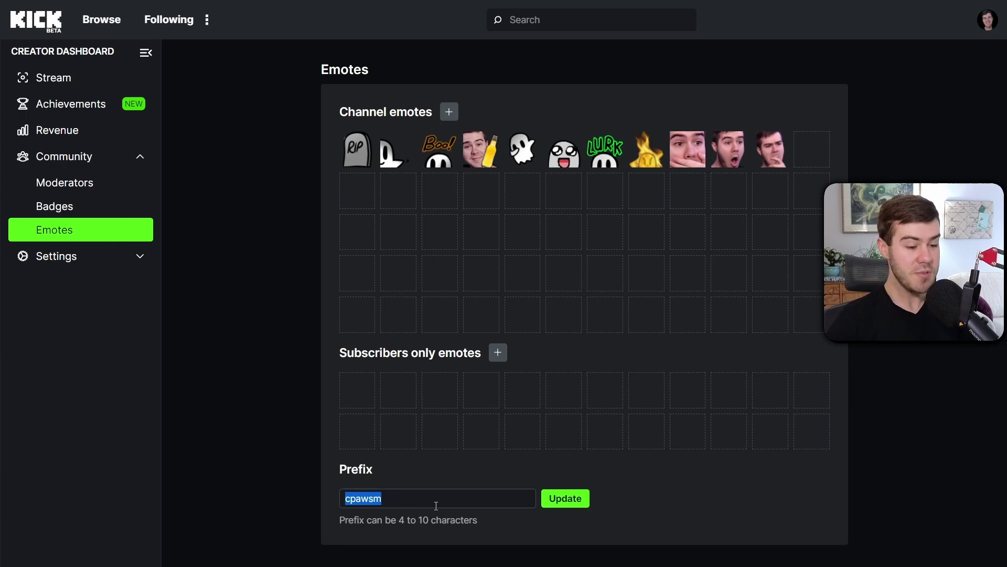
pyautogui.click(565, 504)
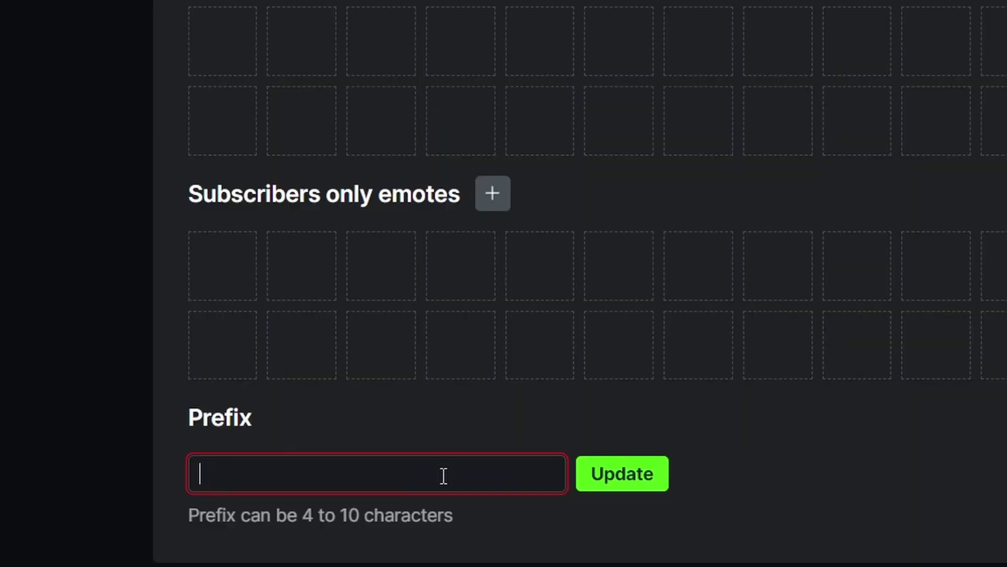
pyautogui.click(443, 476)
pyautogui.write('cpawsm')
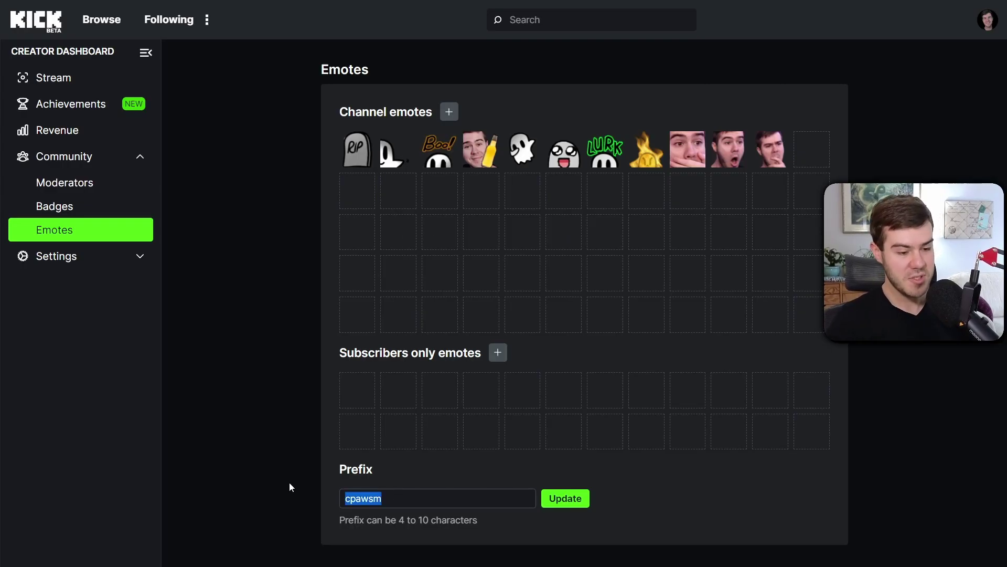
pyautogui.write('cat')
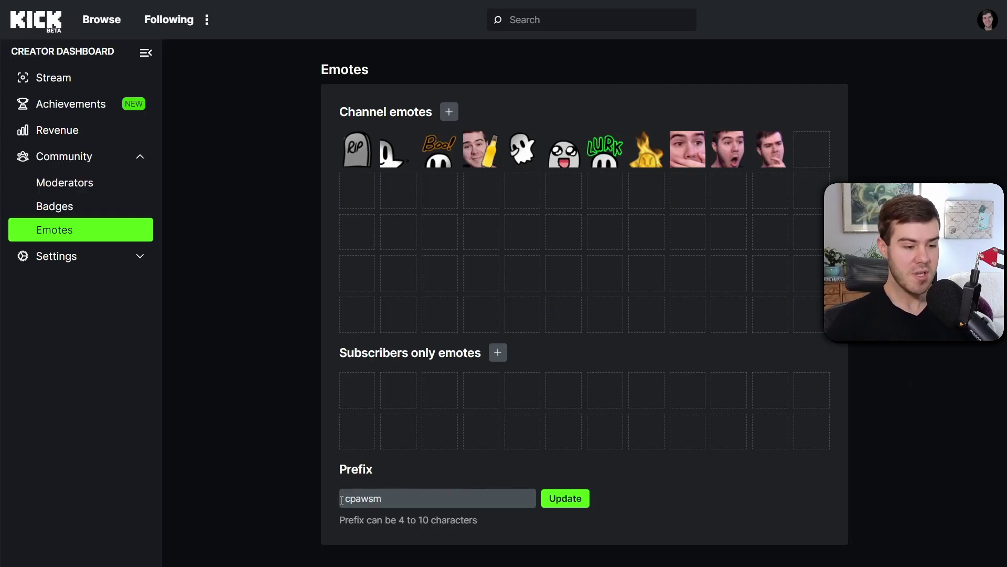
pyautogui.moveTo(341, 499); pyautogui.dragTo(444, 500)
pyautogui.click(576, 504)
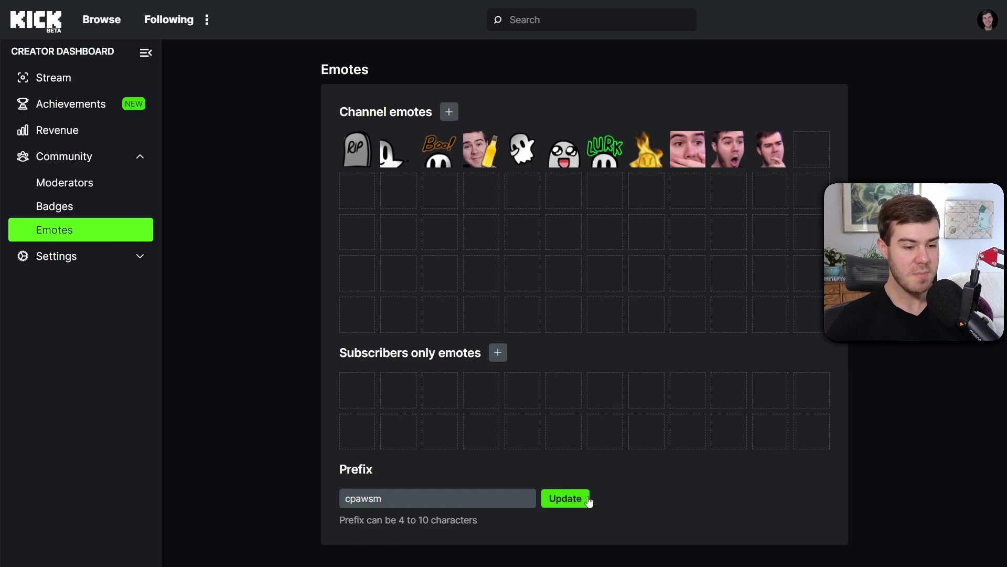
# Upload cpawsmStare from Downloads as a new channel emote named Stare
pyautogui.click(449, 112)
pyautogui.click(498, 244)
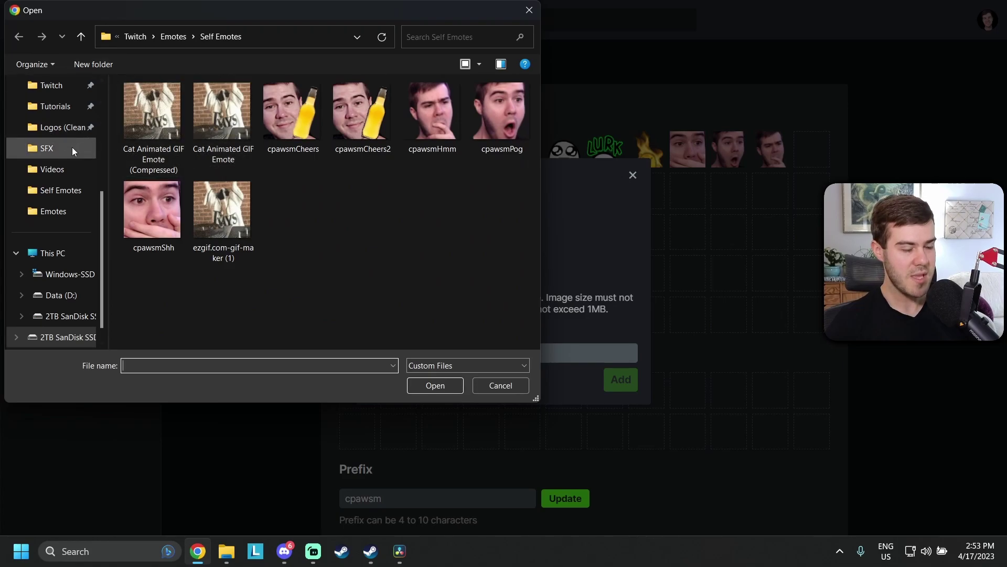
pyautogui.scroll(3, 69, 150)
pyautogui.click(60, 148)
pyautogui.click(236, 141)
pyautogui.click(429, 387)
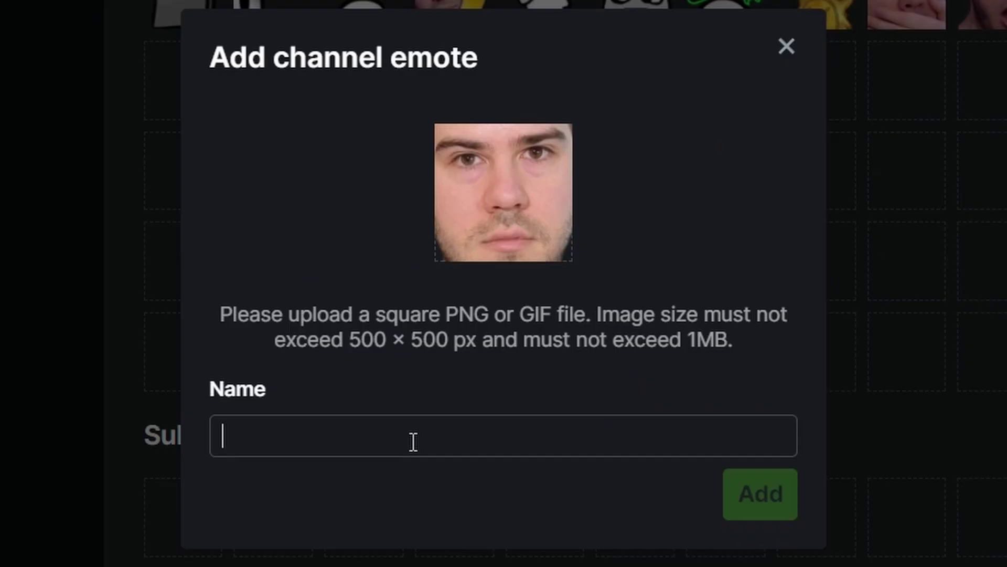
pyautogui.write('Stare')
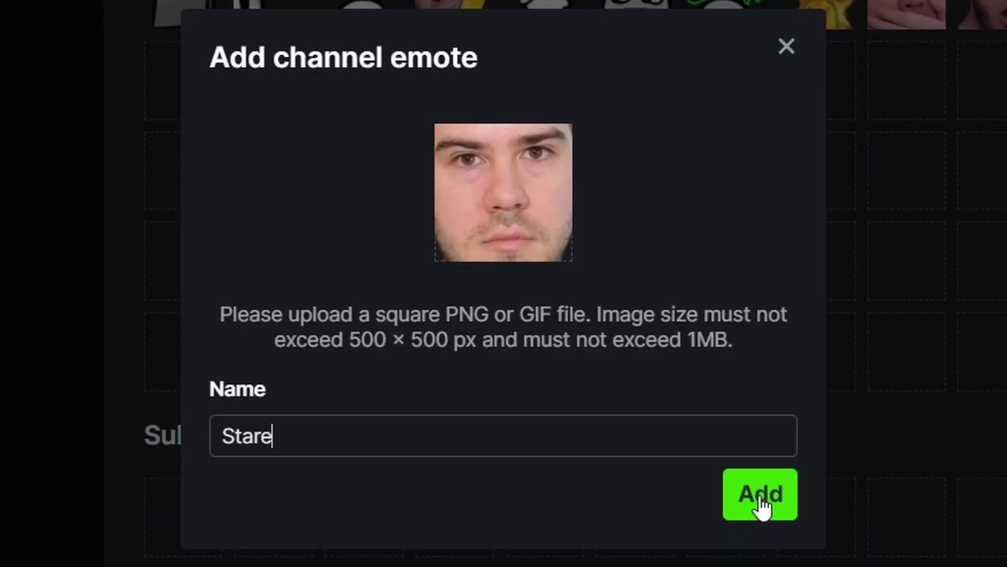
pyautogui.click(267, 481)
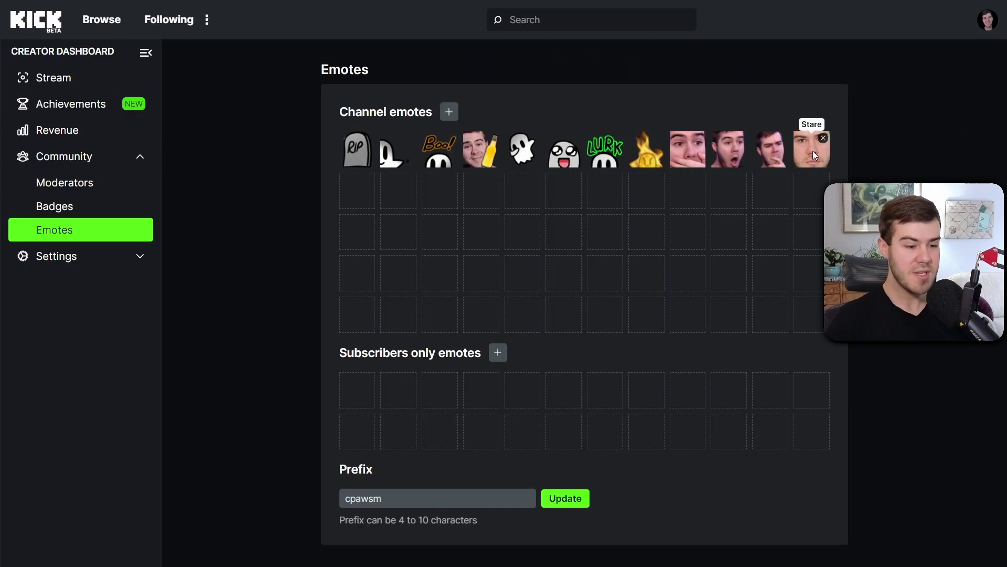
# Send 'cpawsmStare' as a chat message from the dashboard's Stream page
pyautogui.click(55, 80)
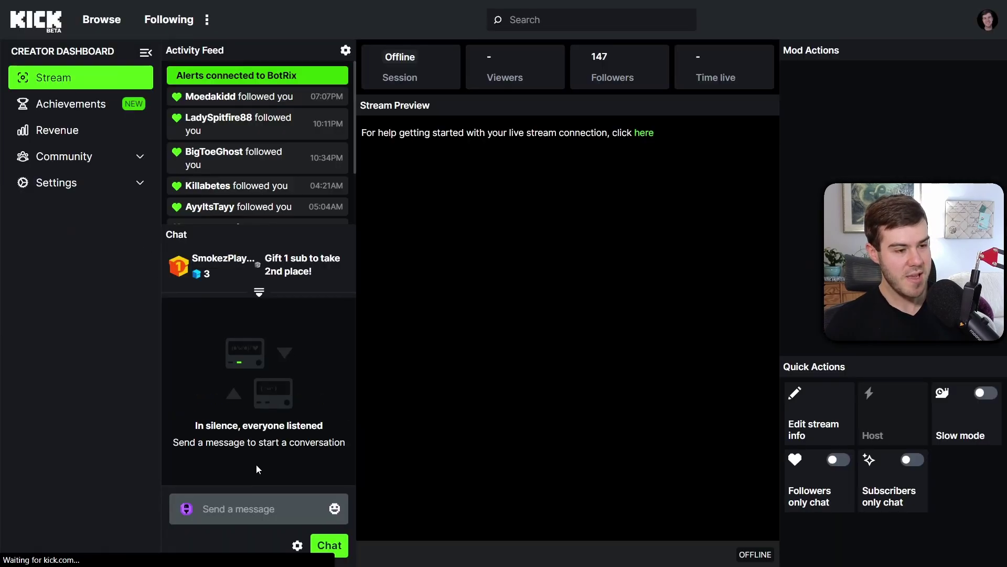
pyautogui.click(246, 505)
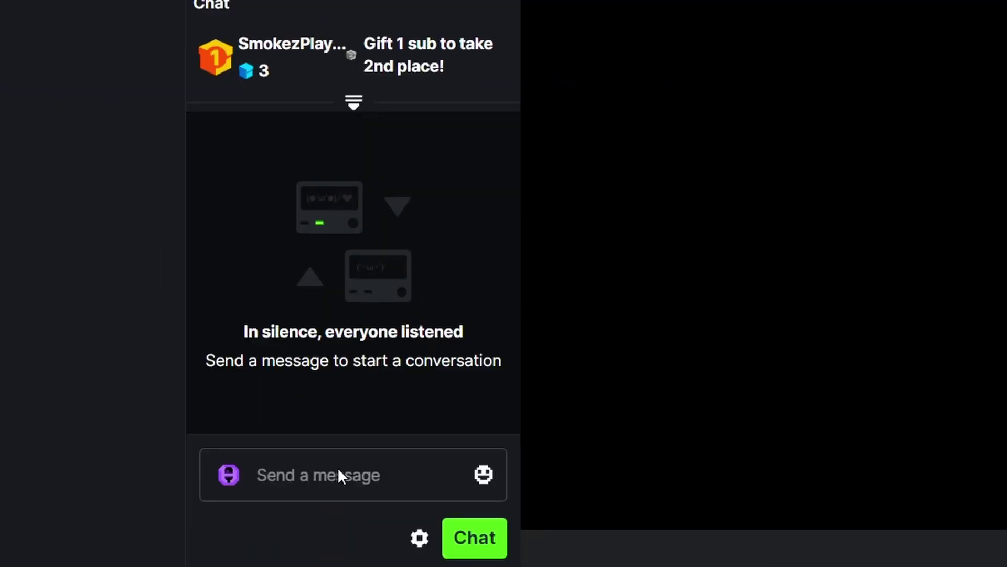
pyautogui.write('cpawsm')
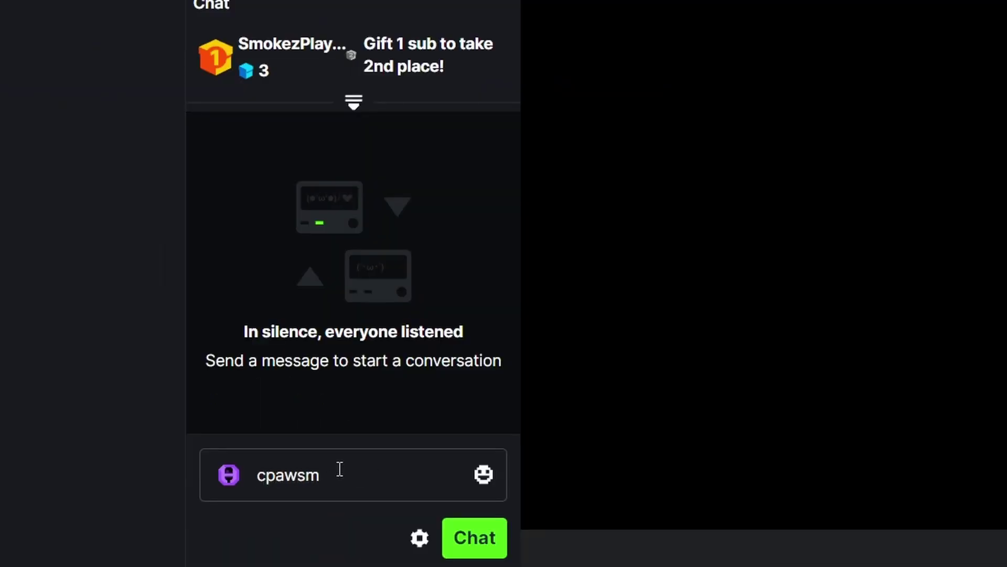
pyautogui.write('Stare')
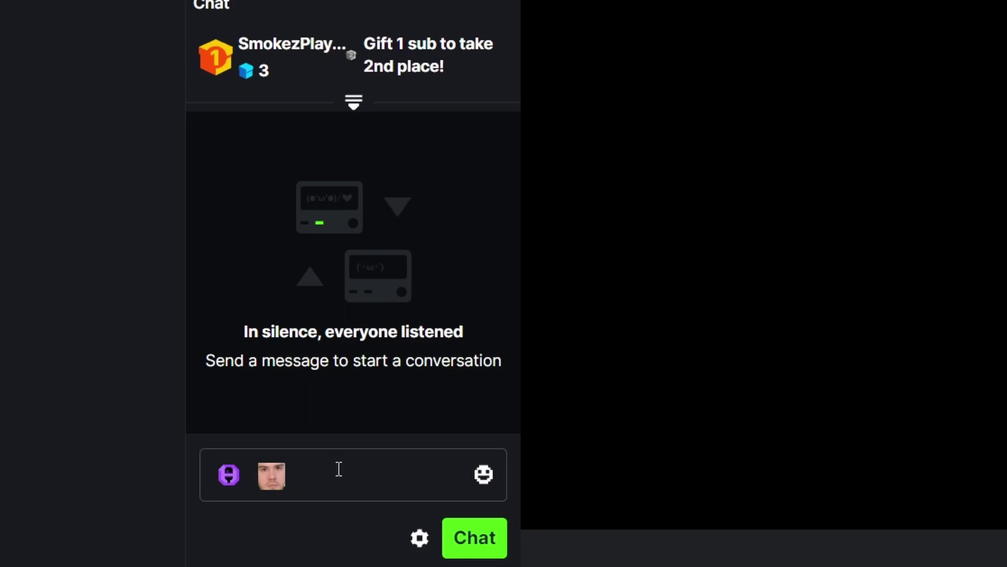
pyautogui.press('Return')
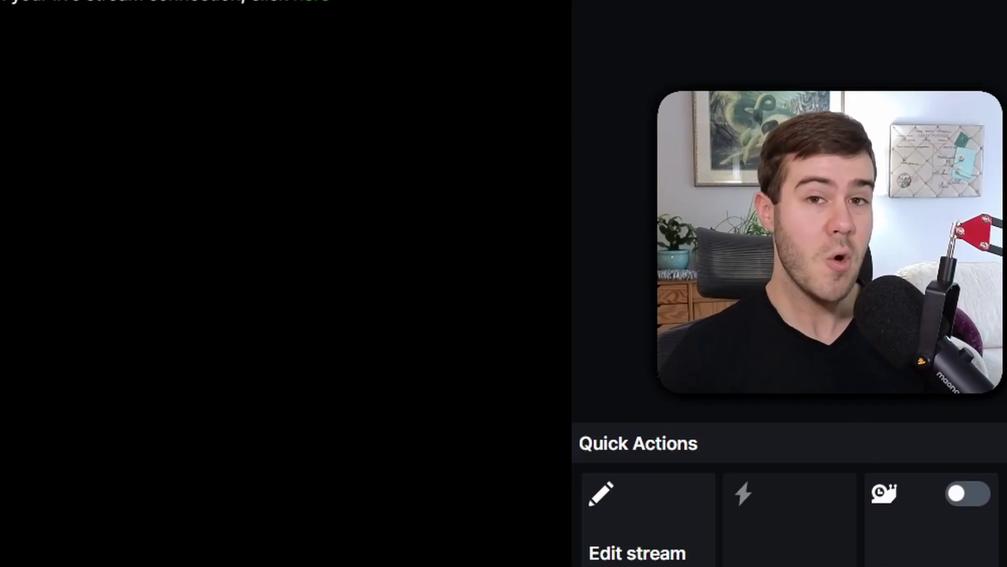